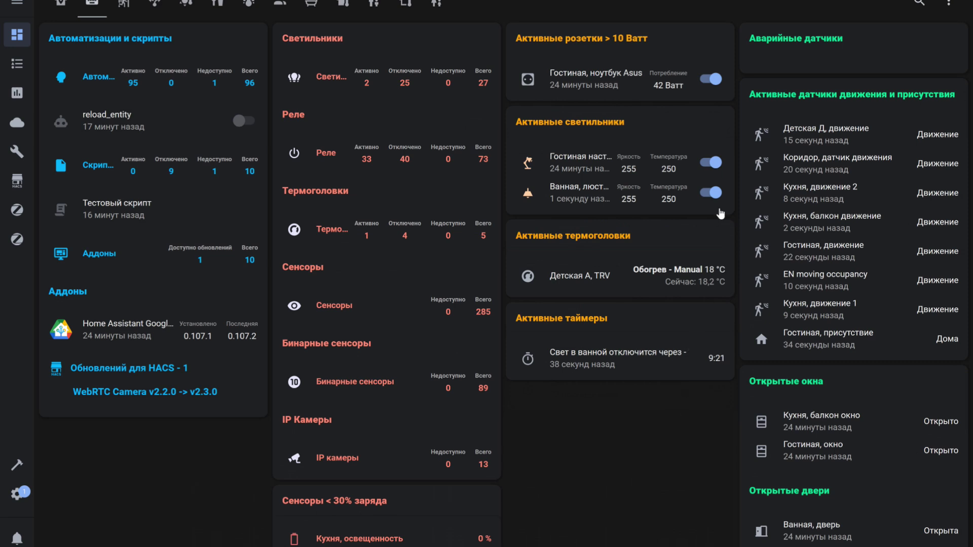
# Switch off the bathroom chandelier in the active lights card
pyautogui.click(714, 193)
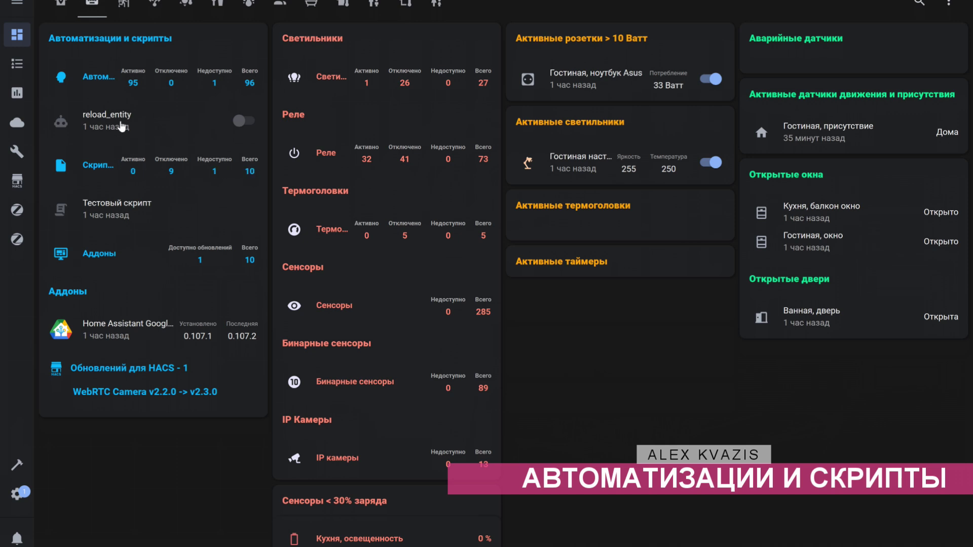
# View the details of the unavailable automation reload_entity and of the unavailable script Тестовый скрипт, closing each one
pyautogui.click(112, 119)
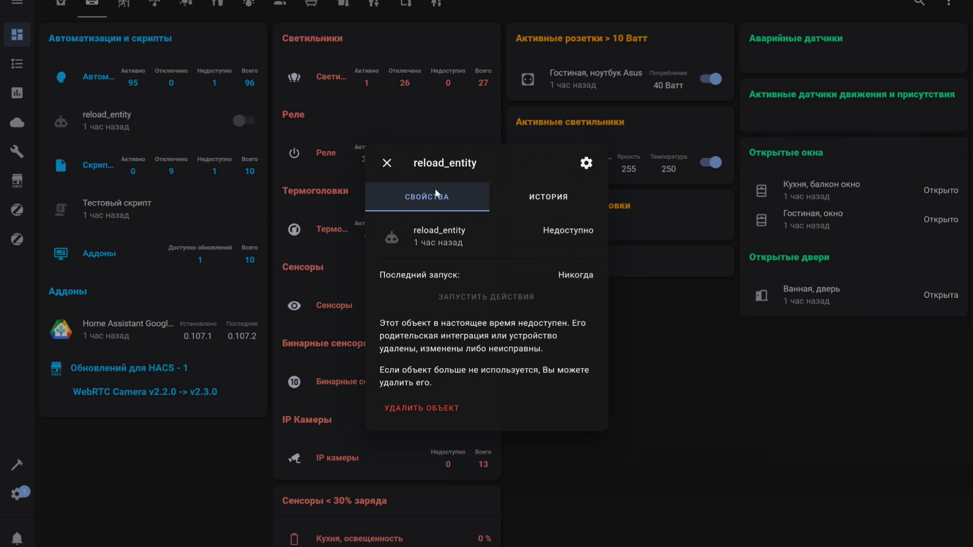
pyautogui.click(387, 161)
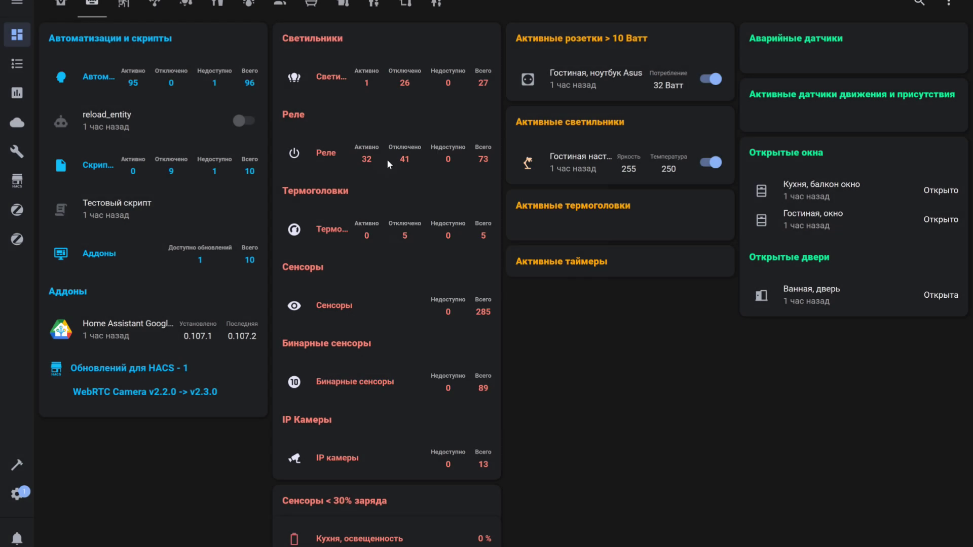
pyautogui.click(102, 214)
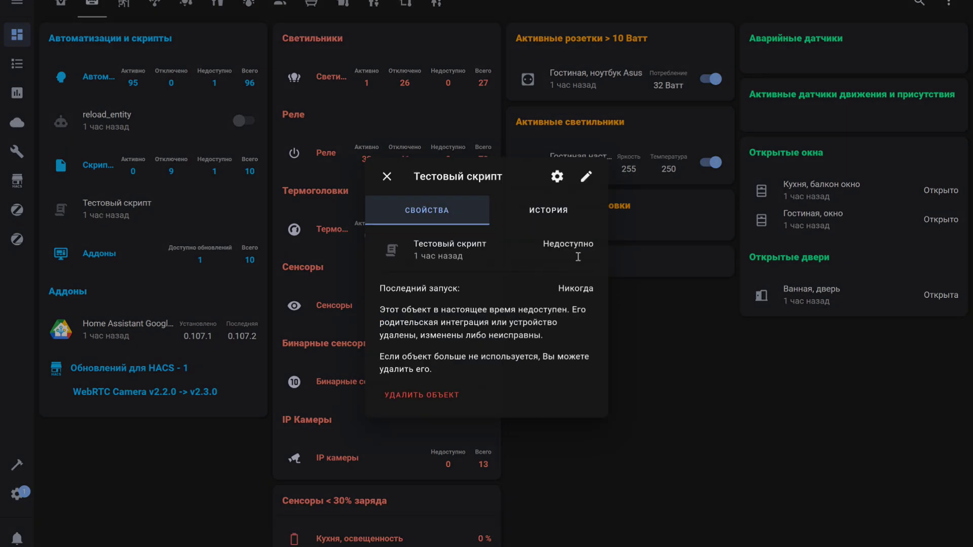
pyautogui.click(387, 176)
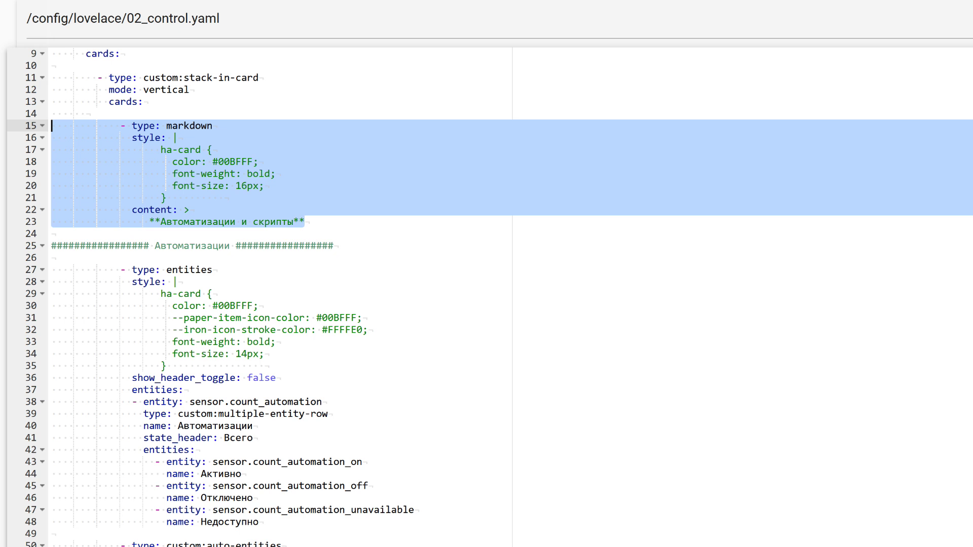
# In 02_control.yaml, highlight the heading card's style block and the filter block of the unavailable-automations auto-entities card
pyautogui.moveTo(183, 198); pyautogui.dragTo(51, 138)
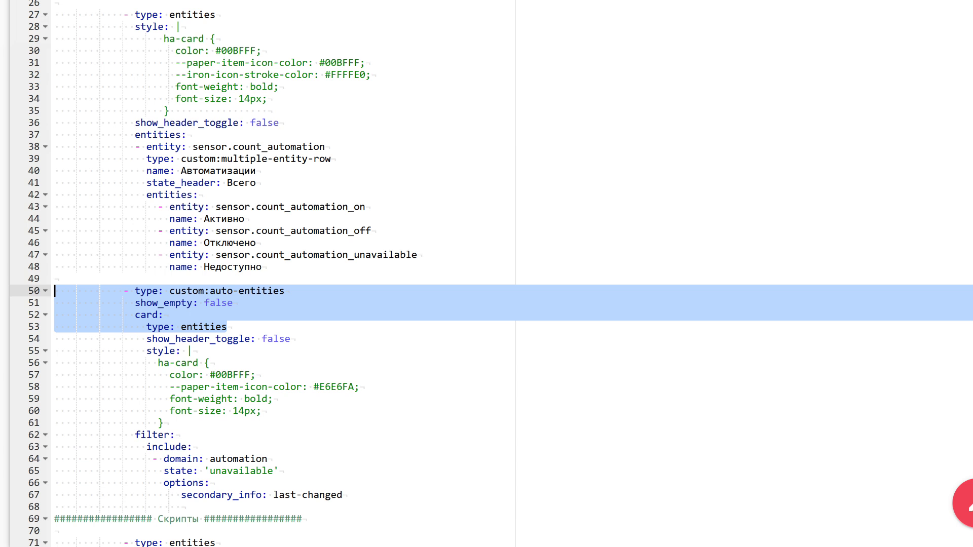
pyautogui.moveTo(55, 435); pyautogui.dragTo(342, 496)
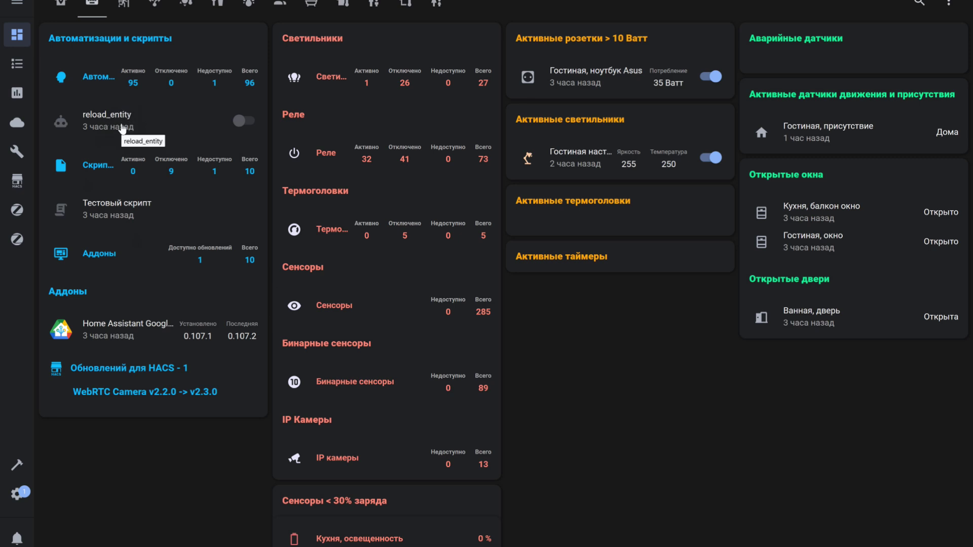
# Delete the unavailable automation reload_entity from the system
pyautogui.click(121, 127)
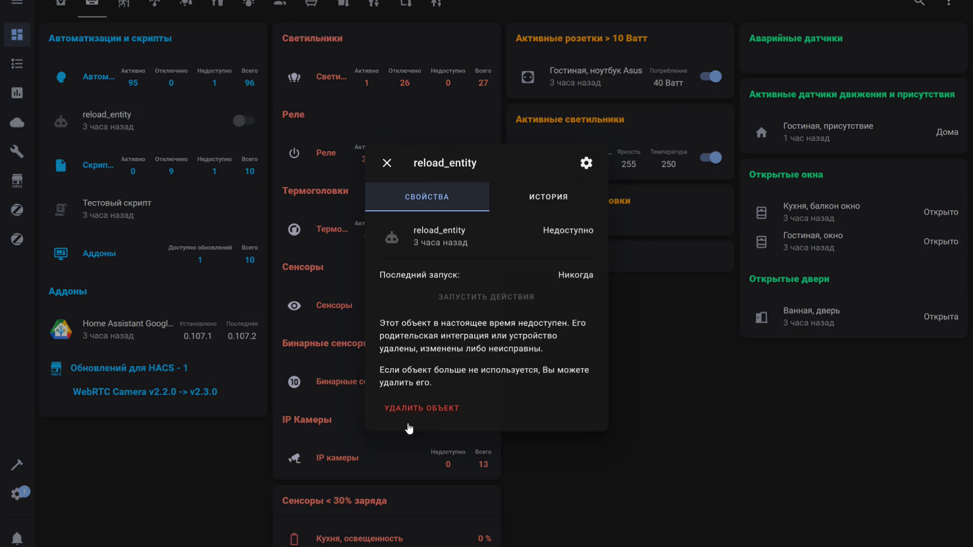
pyautogui.click(428, 408)
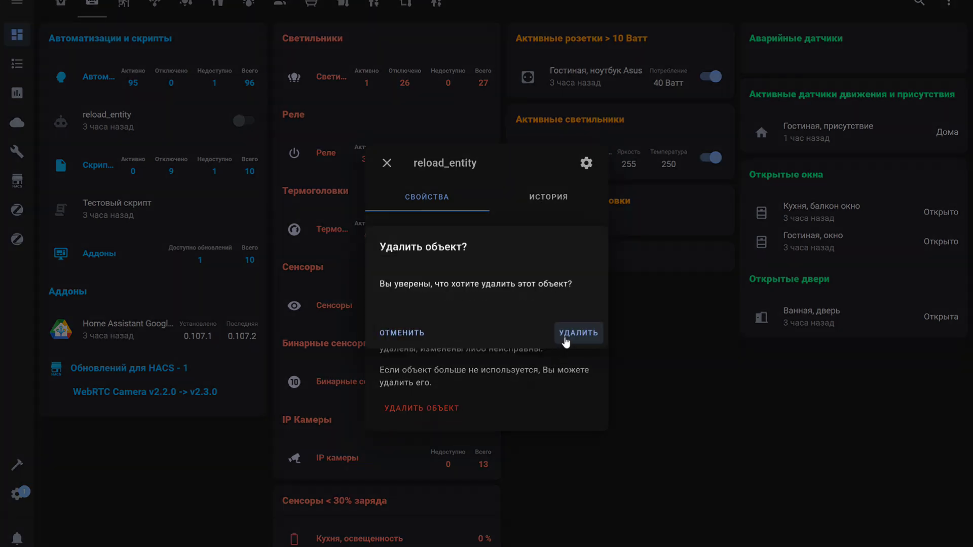
pyautogui.click(564, 337)
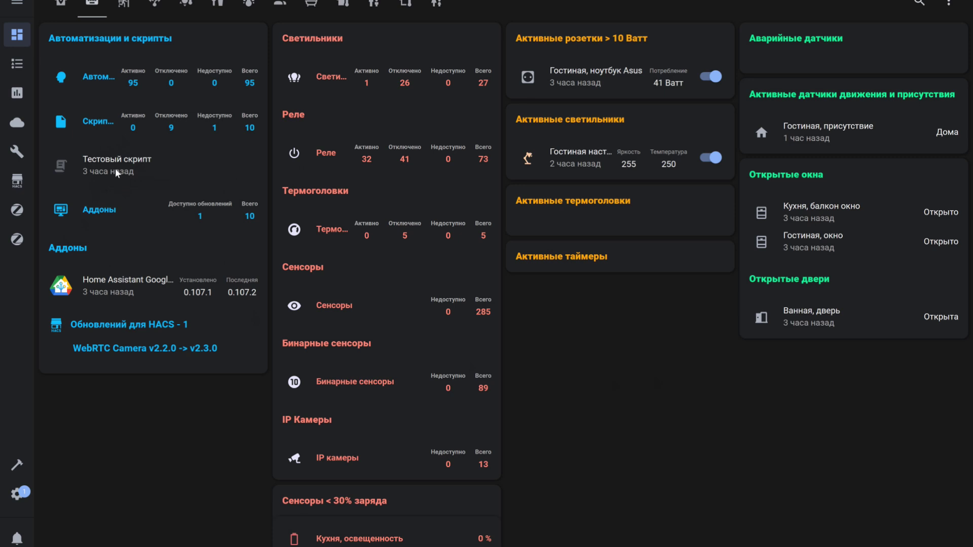
# Delete the unavailable script Тестовый скрипт from the system
pyautogui.click(117, 172)
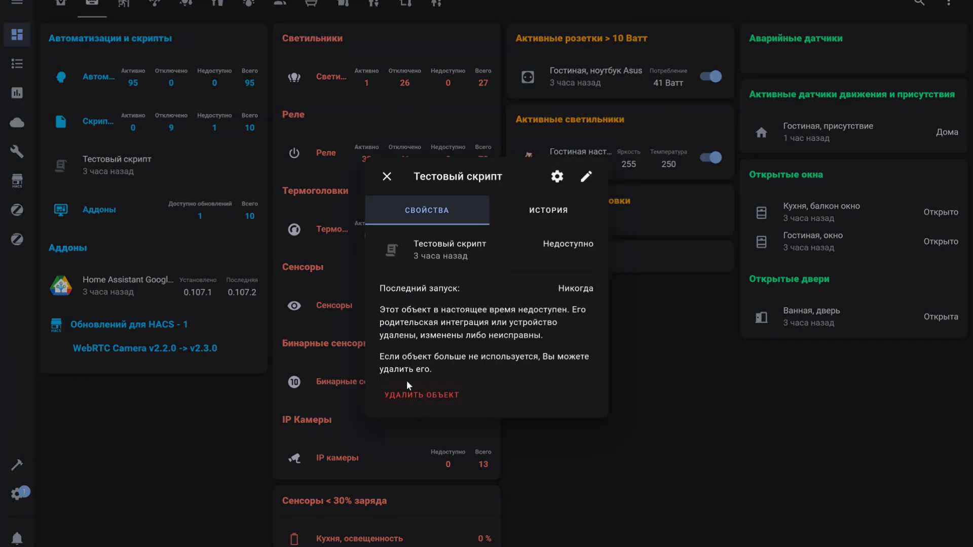
pyautogui.click(431, 402)
pyautogui.click(576, 335)
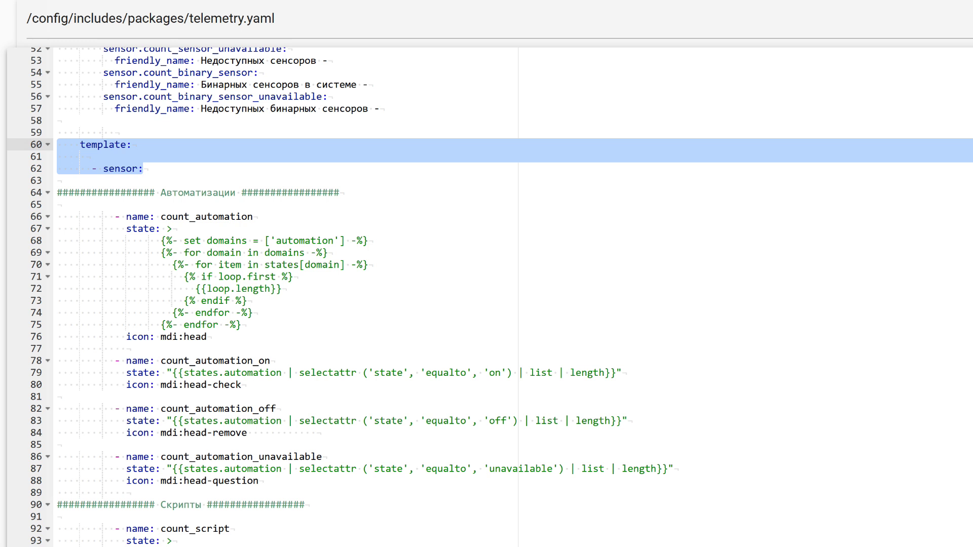
# Highlight the count_automation template sensor definition in telemetry.yaml
pyautogui.moveTo(57, 216); pyautogui.dragTo(207, 337)
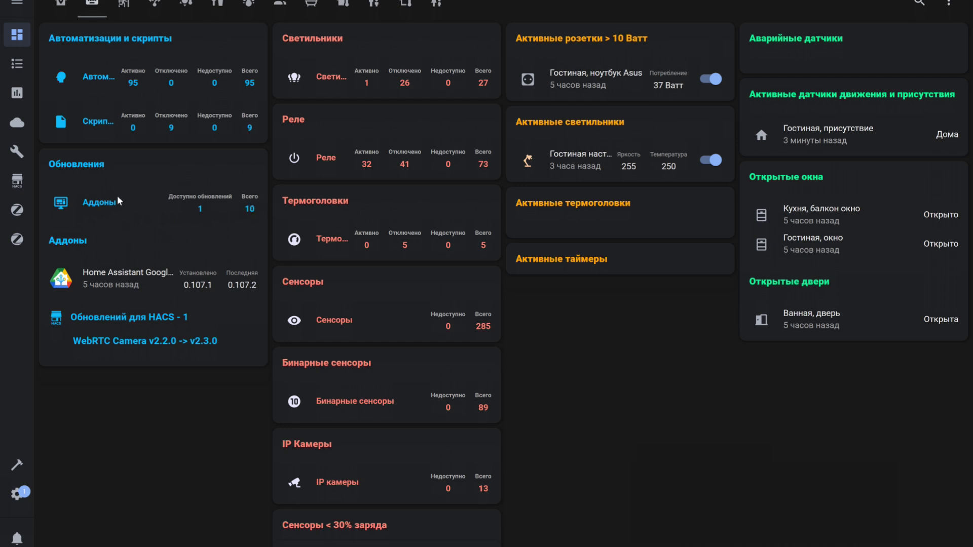
# Install the 0.107.2 update of the Home Assistant Google Drive Backup add-on with a backup made beforehand, and close its details
pyautogui.click(116, 279)
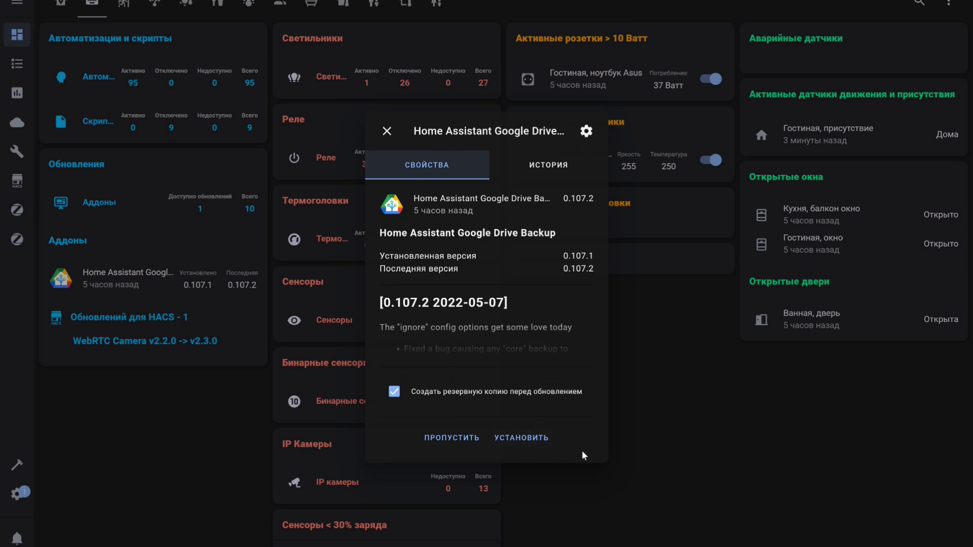
pyautogui.click(528, 439)
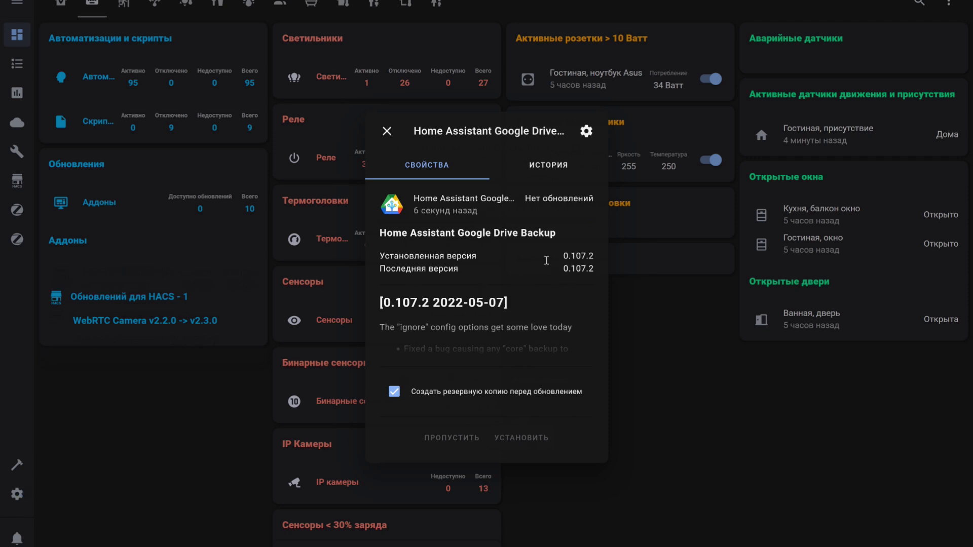
pyautogui.click(387, 132)
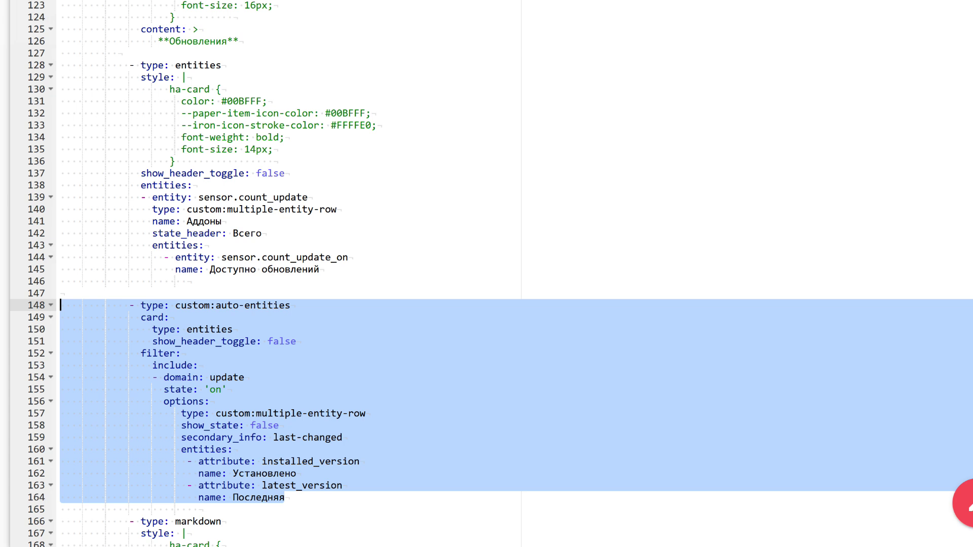
# In 02_control.yaml, highlight the update card's include filter, its multiple-entity-row options, and the HACS markdown card's content template
pyautogui.hotkey('shift', 'Down')
pyautogui.hotkey('shift', 'Down')
pyautogui.hotkey('shift', 'Down')
pyautogui.hotkey('shift', 'Down')
pyautogui.hotkey('shift', 'Down')
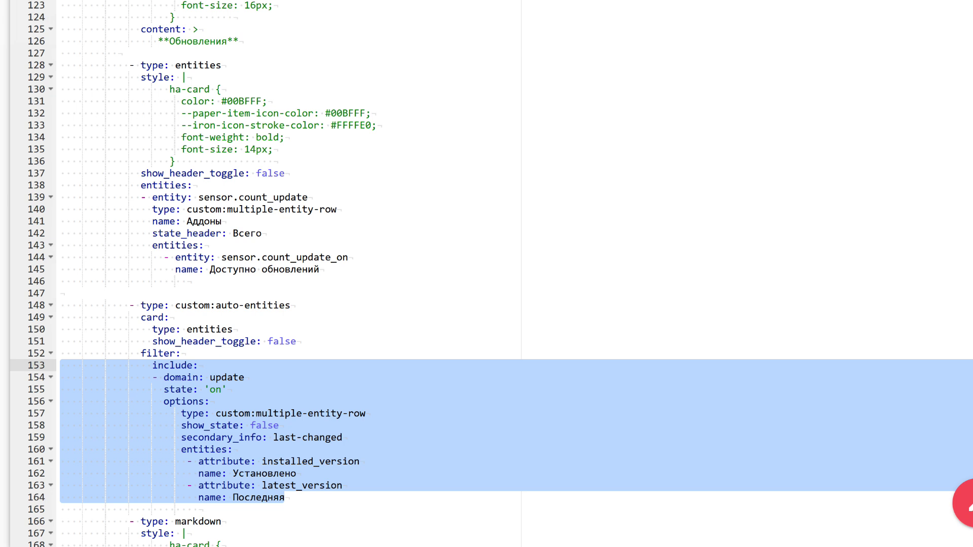
pyautogui.hotkey('shift', 'Down')
pyautogui.hotkey('shift', 'Down')
pyautogui.hotkey('shift', 'Down')
pyautogui.hotkey('shift', 'Down')
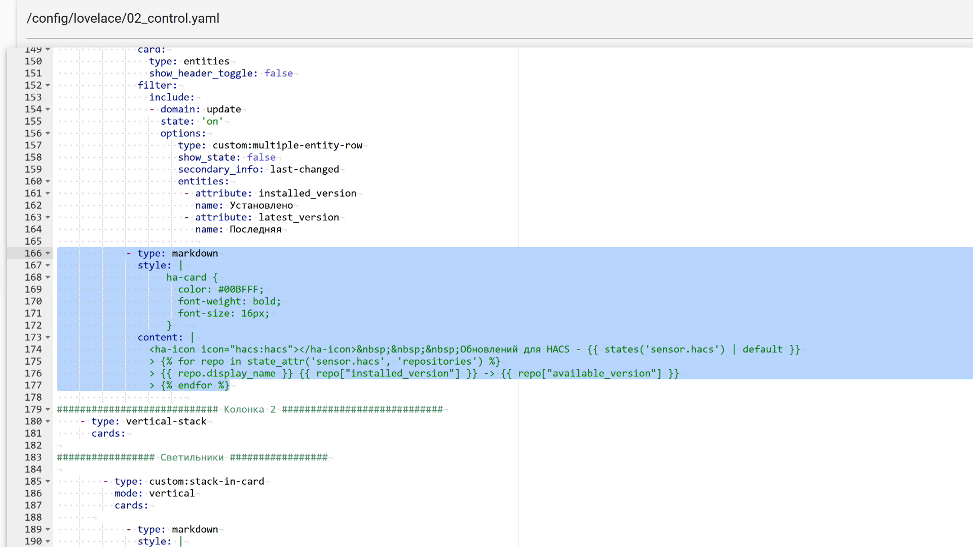
pyautogui.keyDown('shift'); pyautogui.click(57, 349); pyautogui.keyUp('shift')
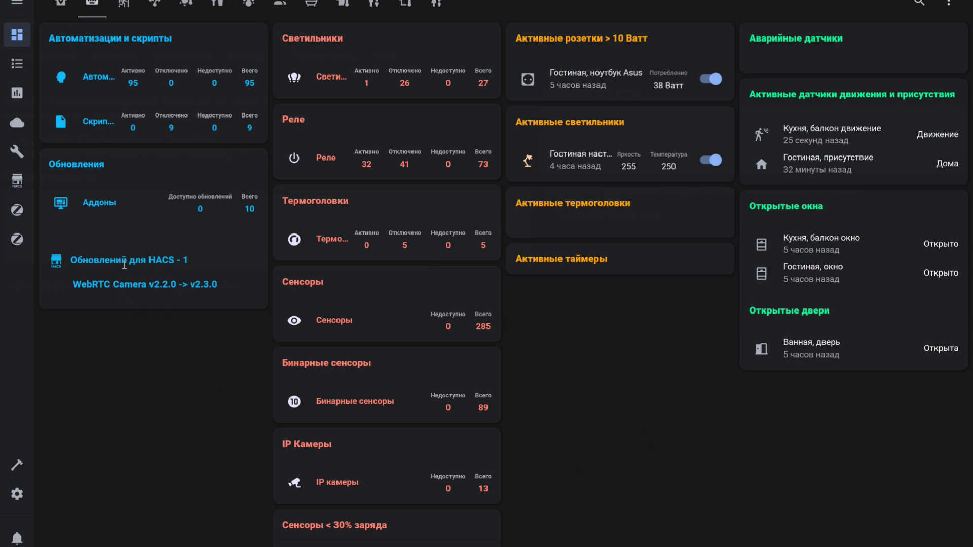
# Open HACS and update WebRTC Camera to v2.3.0
pyautogui.click(18, 188)
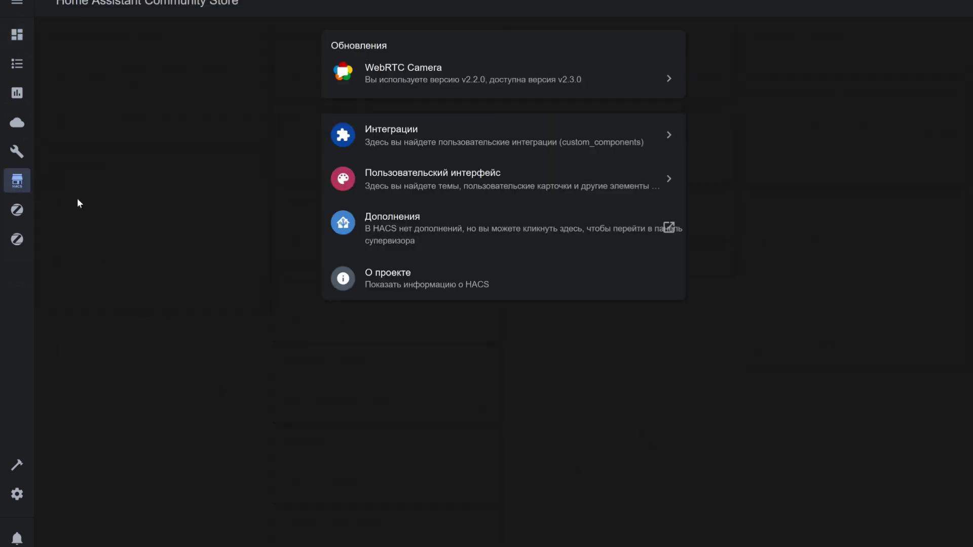
pyautogui.click(450, 83)
pyautogui.click(667, 488)
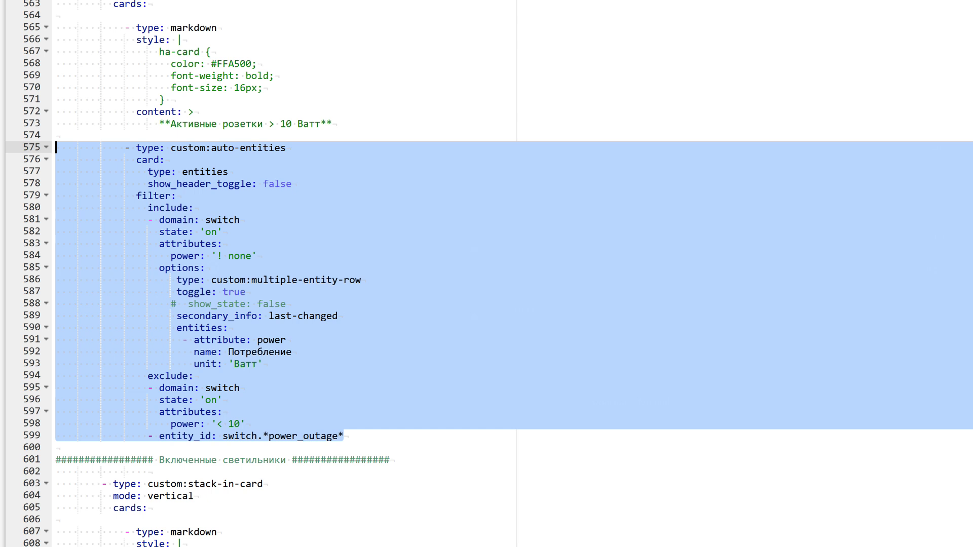
# Highlight the include conditions, the row options and the exclude rules of the auto-entities card for active sockets above 10 watts
pyautogui.moveTo(257, 255); pyautogui.dragTo(56, 219)
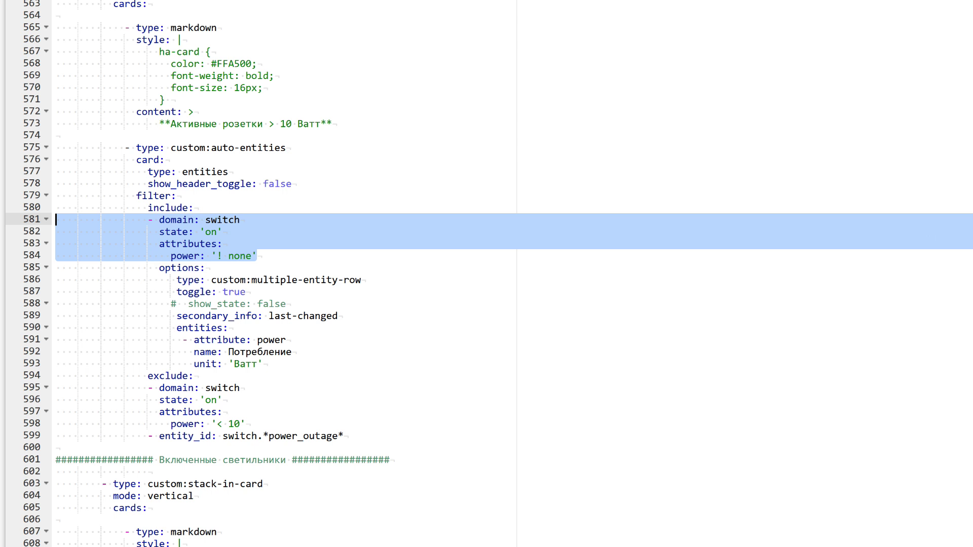
pyautogui.moveTo(263, 364); pyautogui.dragTo(56, 280)
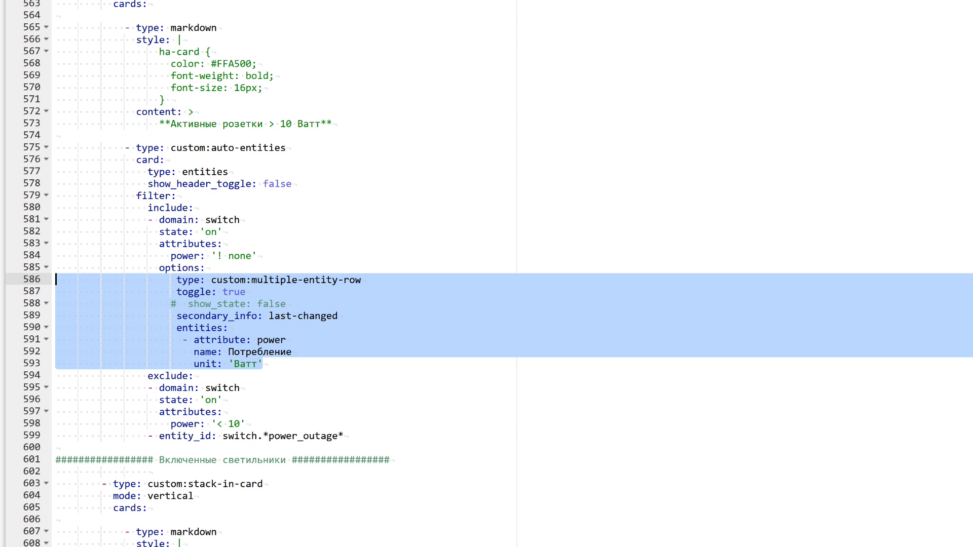
pyautogui.moveTo(344, 436); pyautogui.dragTo(56, 376)
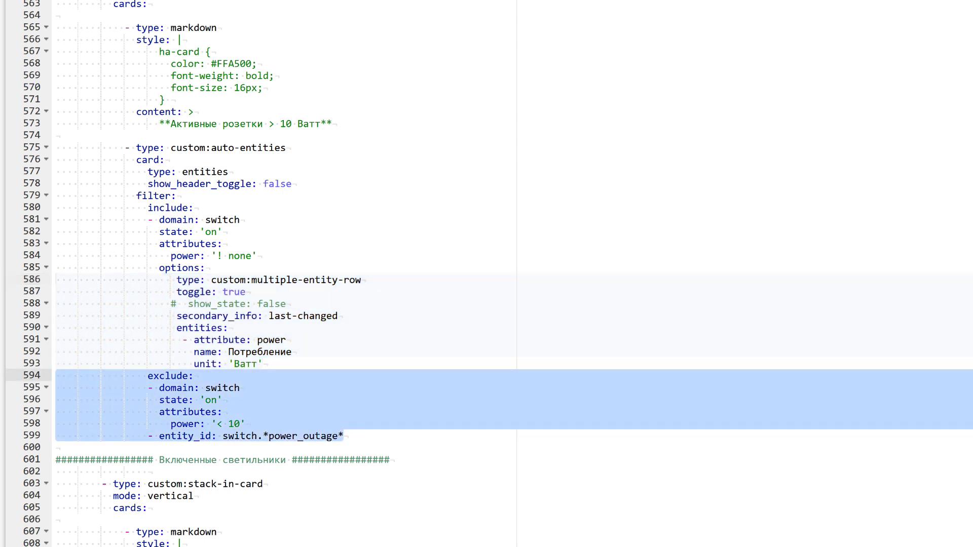